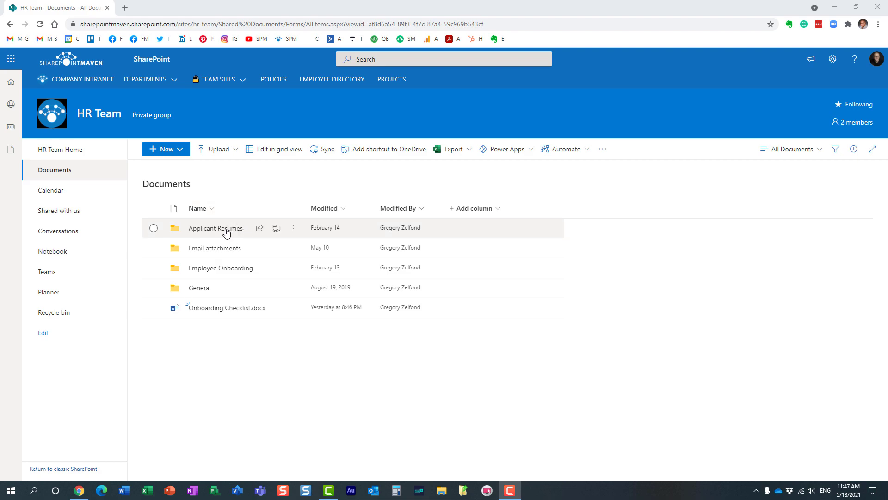
- Open Manage access for Applicant Resumes and review HR Team Members' permission options without changing them
right_click(222, 231)
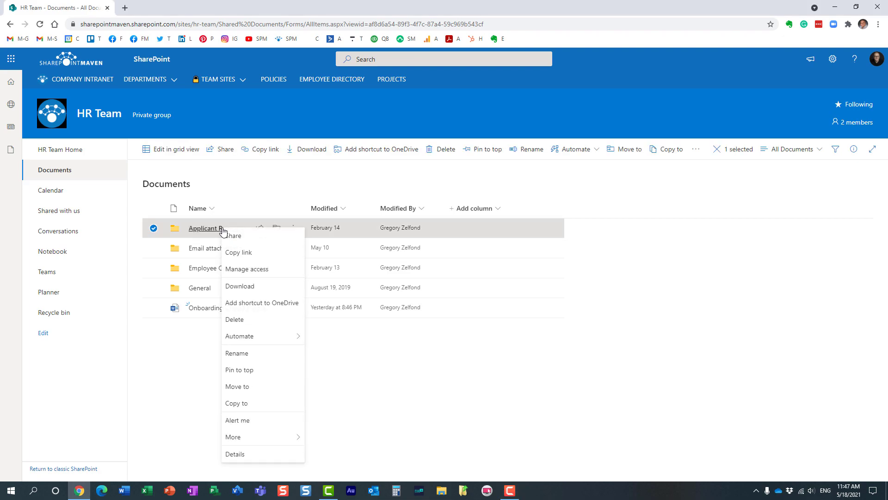
click(272, 269)
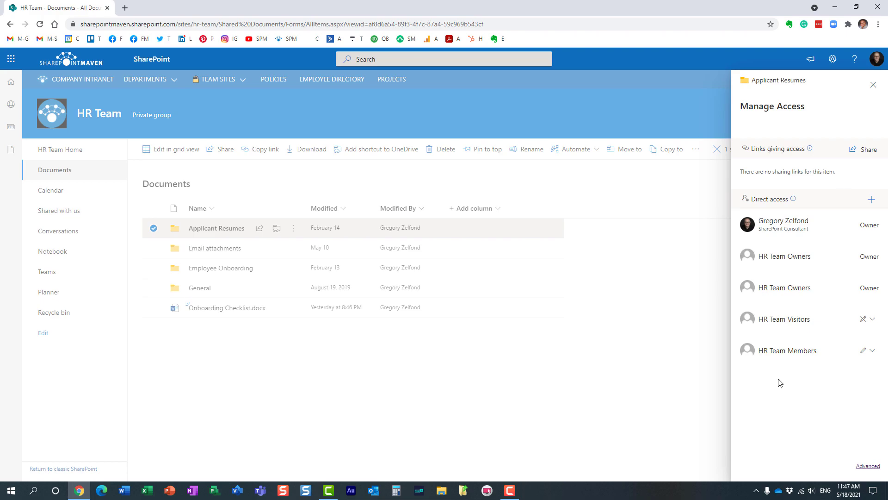
click(870, 350)
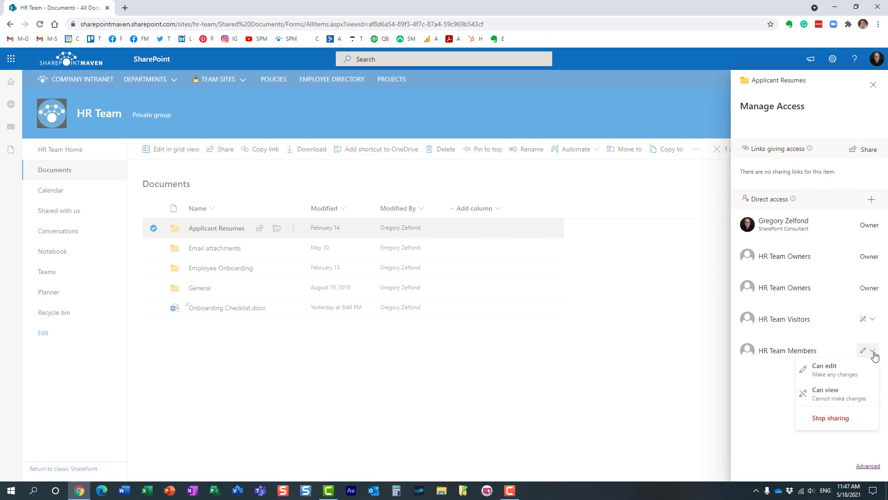
click(769, 378)
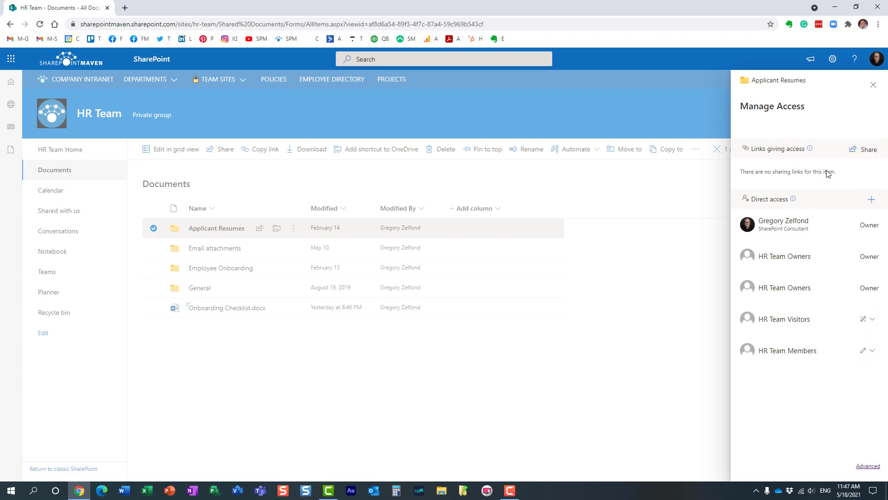
- Look over the folder's Share and Grant access forms, closing each without changes
click(866, 150)
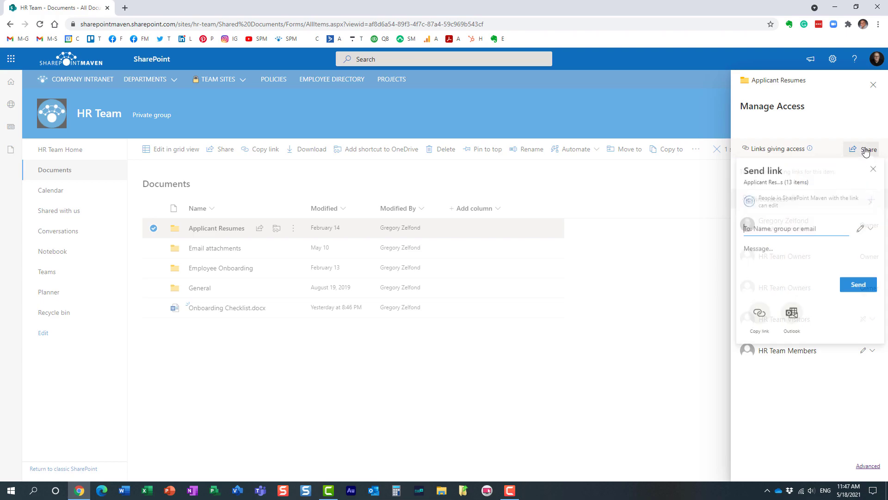
click(843, 128)
click(872, 201)
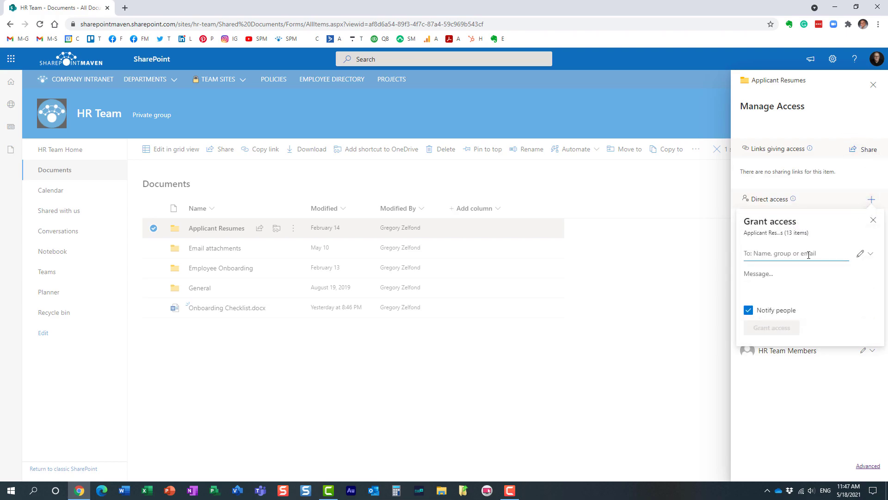
click(846, 120)
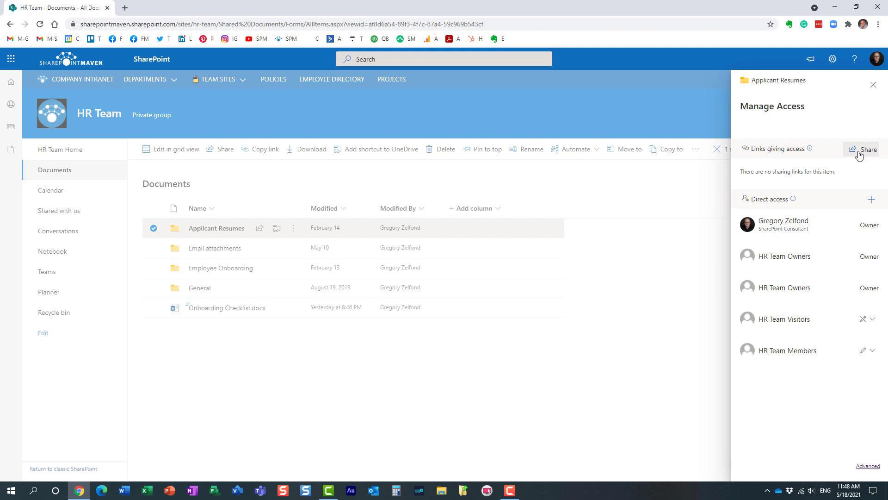
- Close the access panel and review the HR Team group's two members
click(873, 84)
click(154, 228)
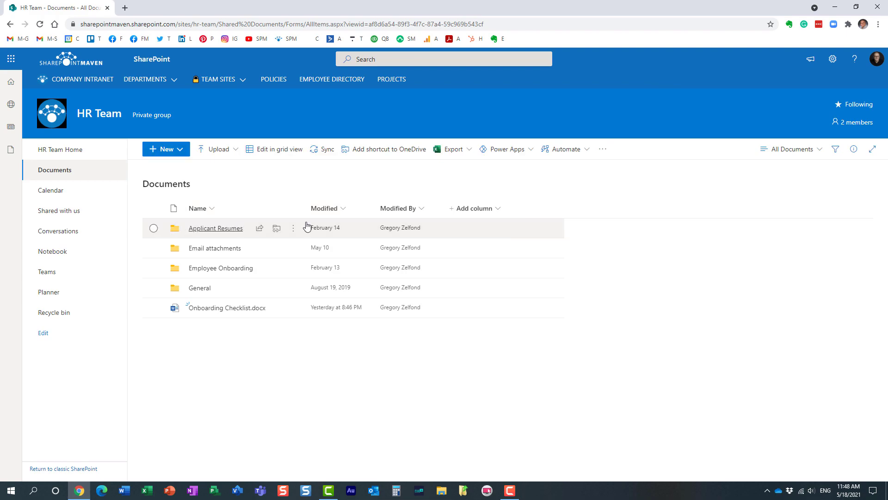
click(857, 125)
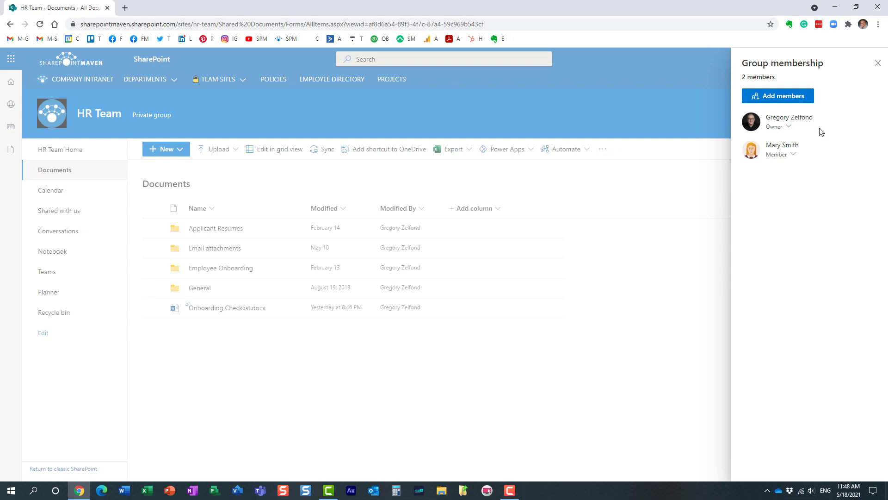
click(877, 63)
- Reopen Manage access for Applicant Resumes and show HR Team Members' permission choices
right_click(213, 232)
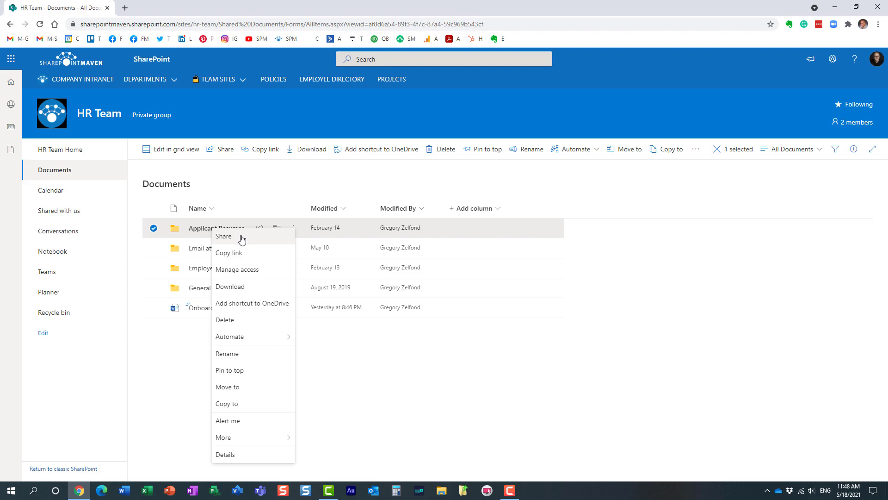
click(239, 270)
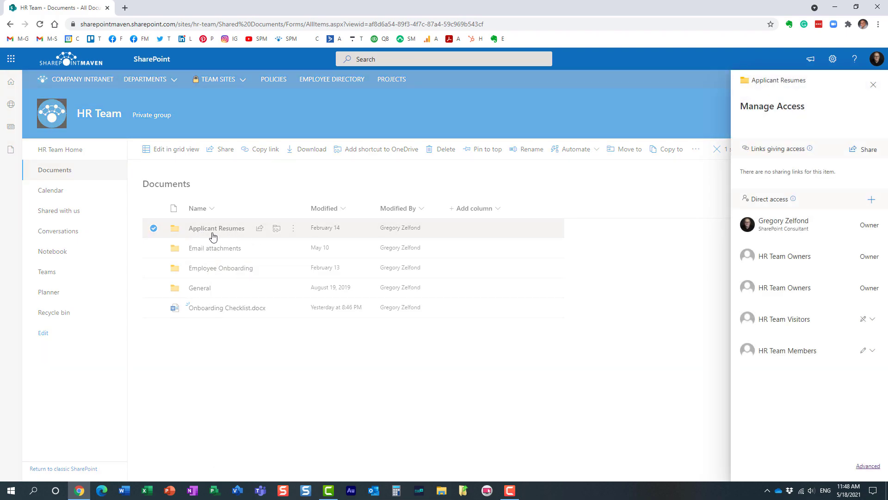
click(874, 354)
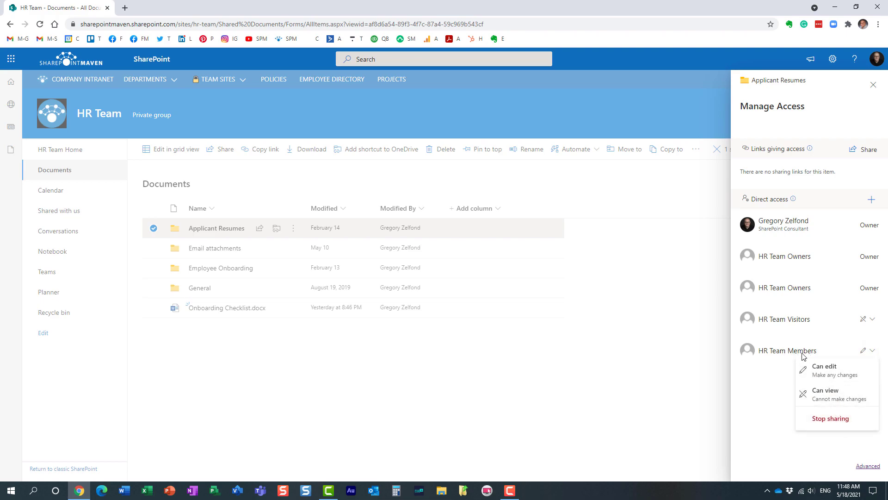
- Stop sharing Applicant Resumes with HR Team Members and HR Team Visitors, confirming each removal
click(823, 422)
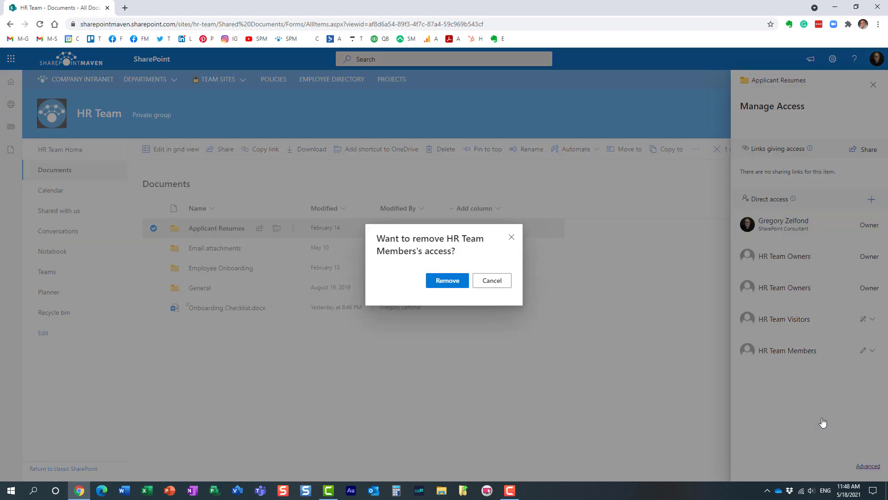
click(452, 288)
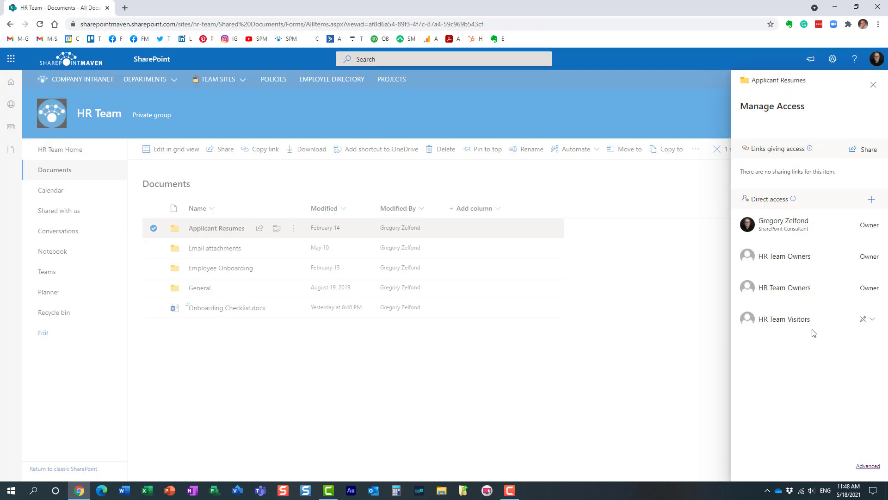
click(868, 319)
click(831, 388)
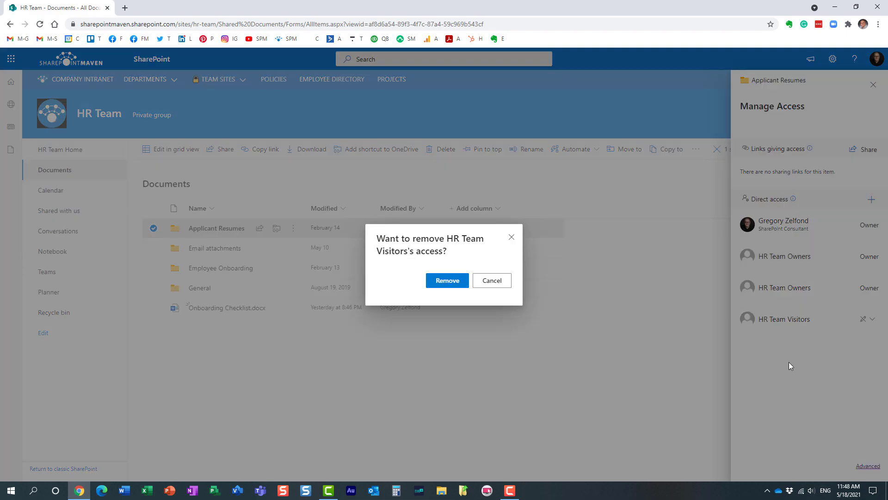
click(450, 280)
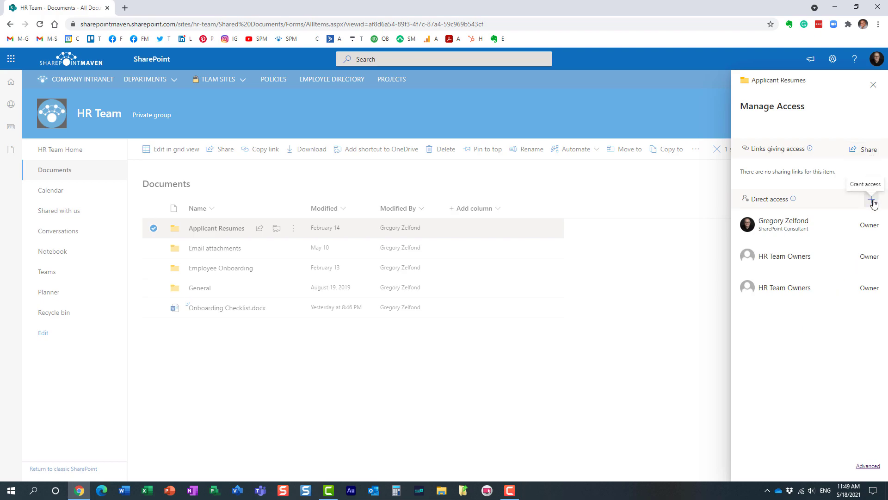
- Search for the colleague and grant them direct access to Applicant Resumes with notification turned off
click(873, 202)
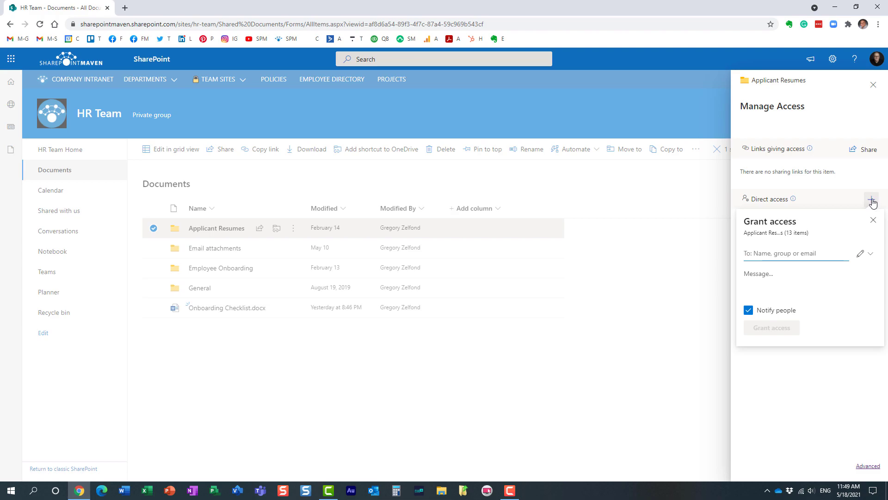
text(john)
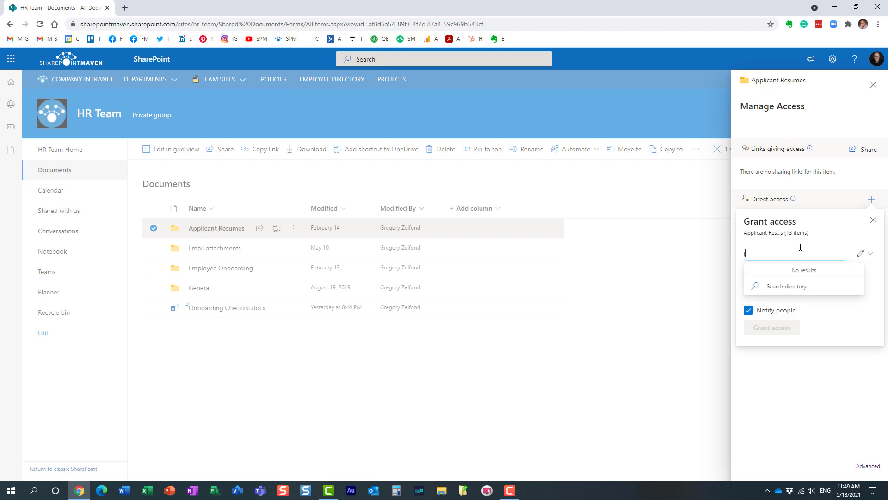
click(798, 273)
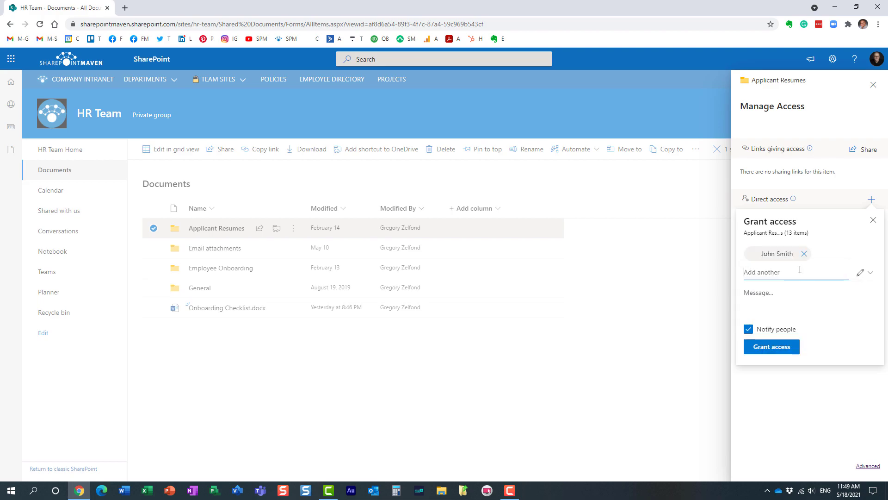
click(748, 329)
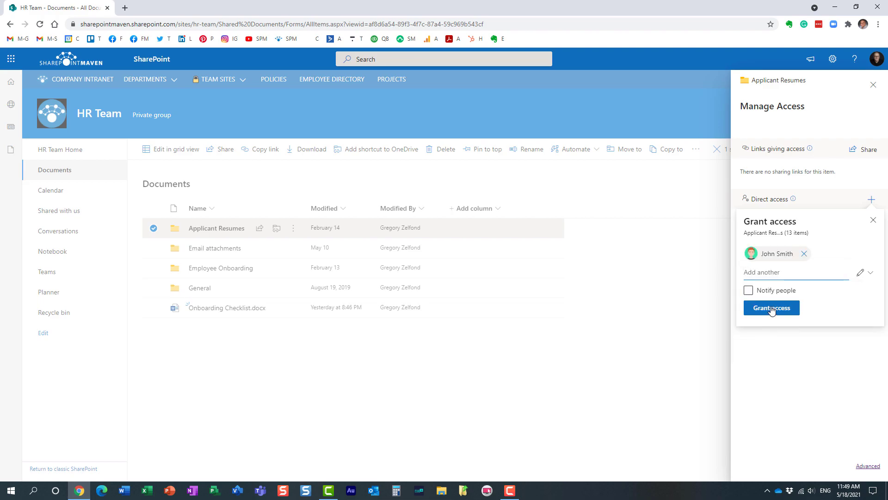
click(771, 309)
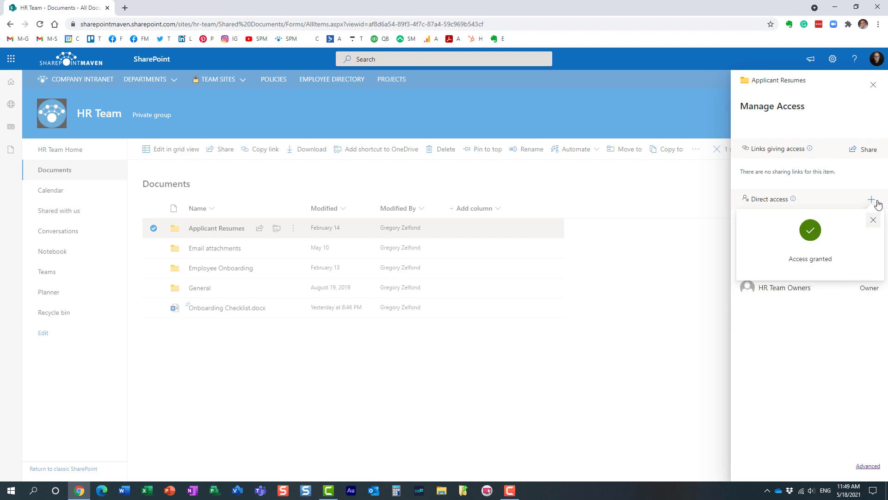
click(873, 85)
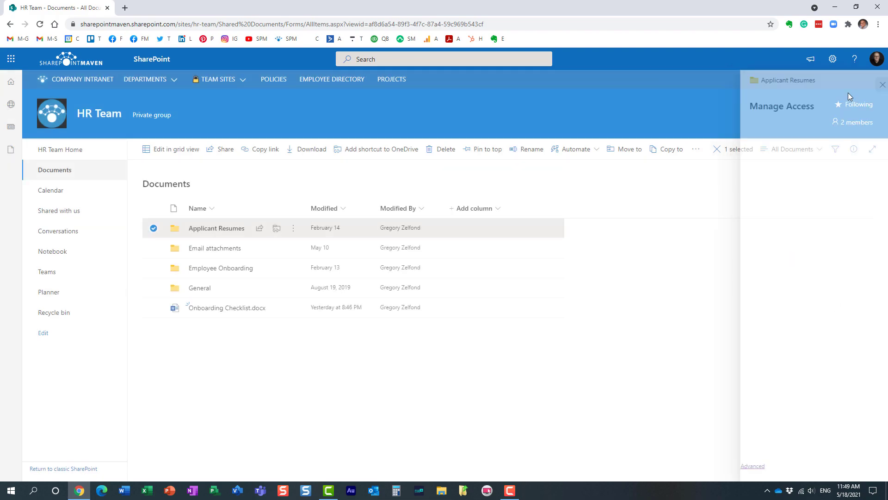
- Check the colleague under Applicant Resumes' Direct access and bring up the Send link form
right_click(221, 228)
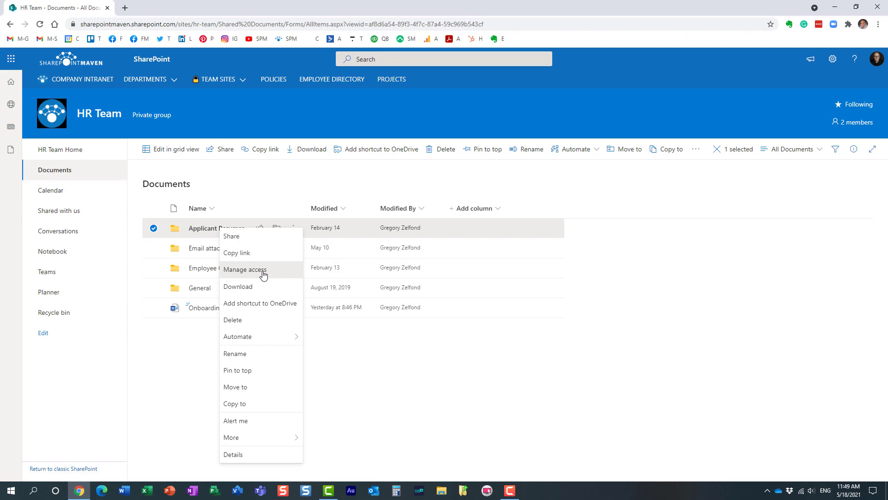
click(238, 271)
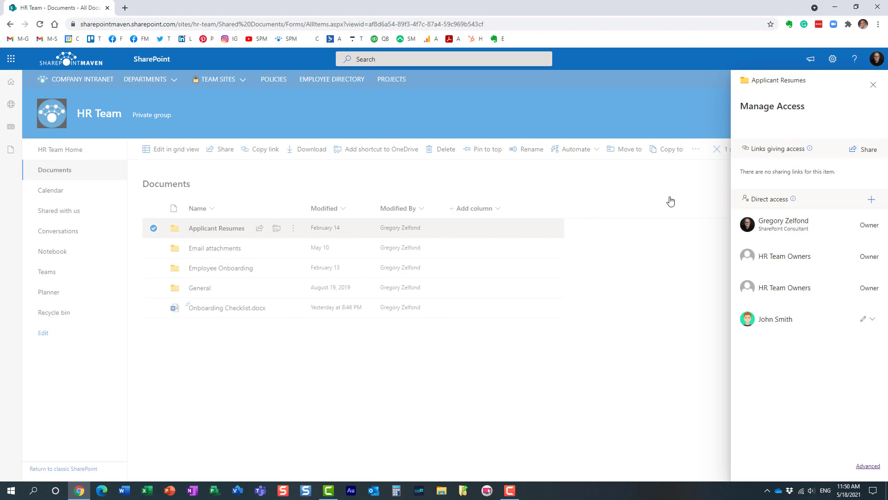
click(865, 149)
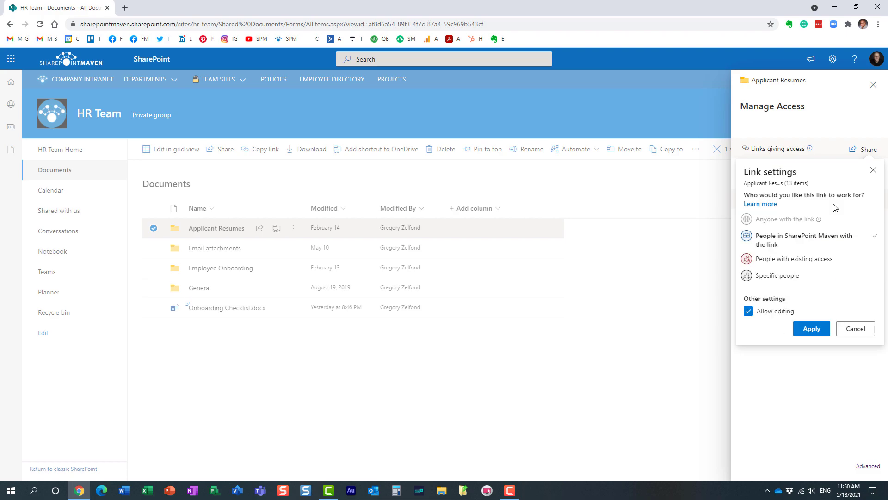
- Review the sharing link's permission settings, then close the link form and access panel
click(834, 207)
click(873, 169)
click(873, 85)
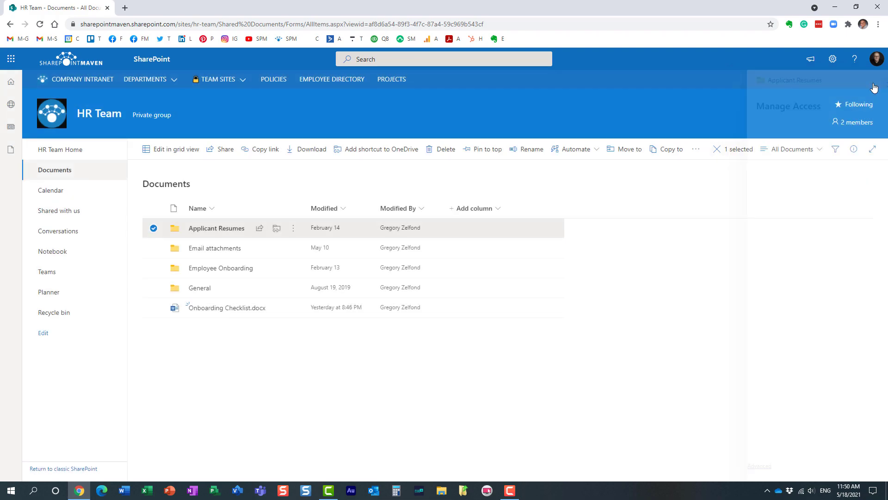
- Start sharing Applicant Resumes, check the HR Team group's two members, and return to the library
right_click(243, 229)
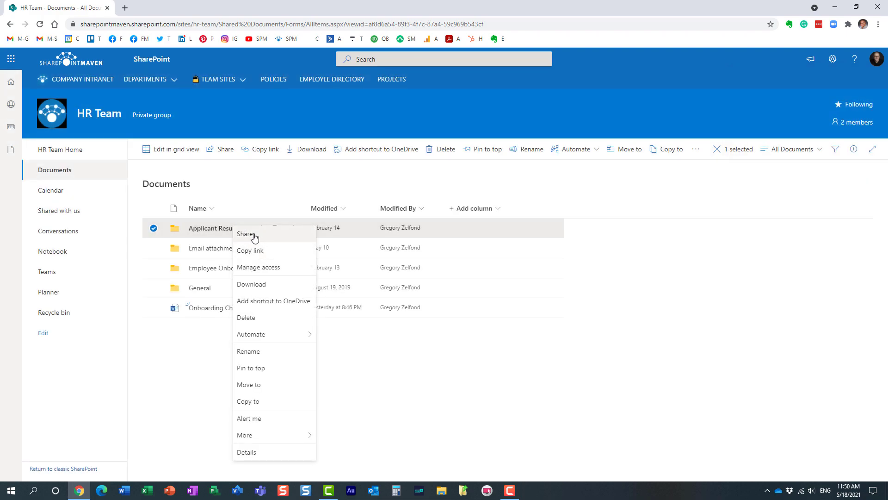
click(254, 238)
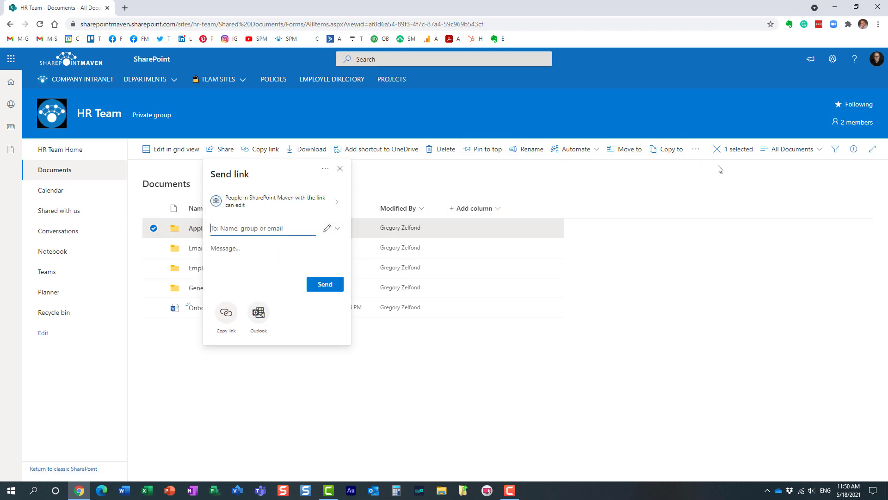
click(858, 131)
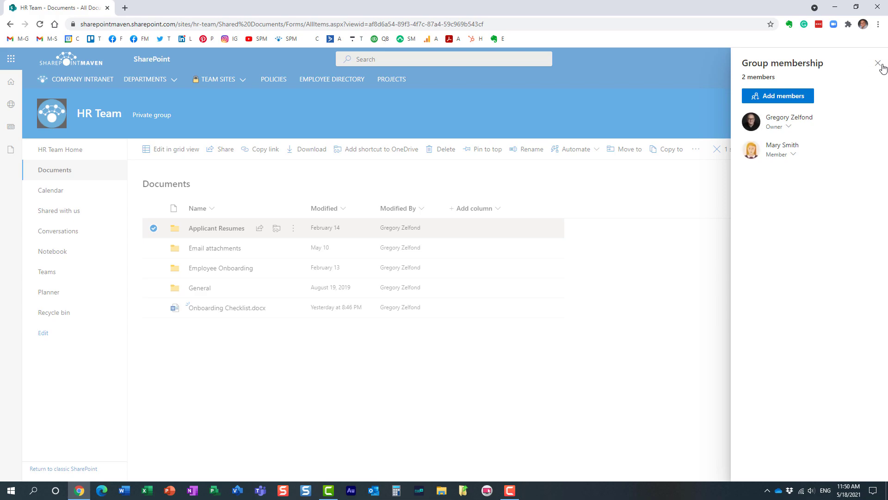
click(879, 65)
right_click(234, 230)
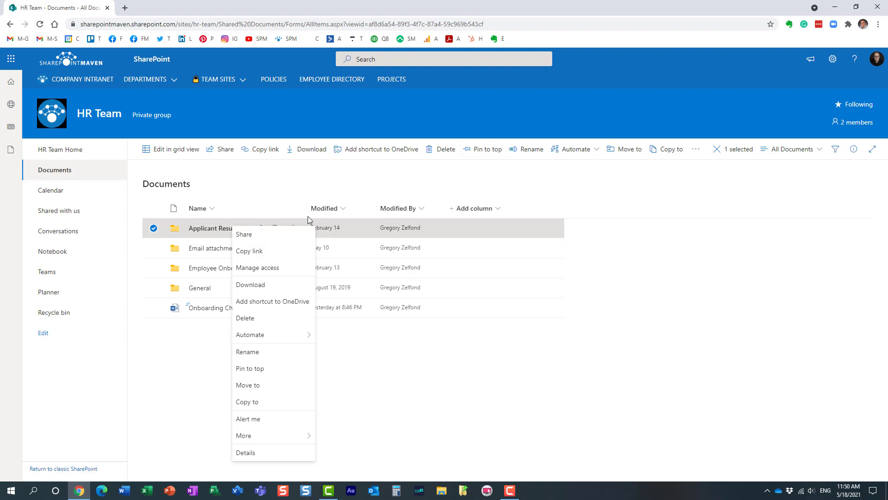
click(290, 198)
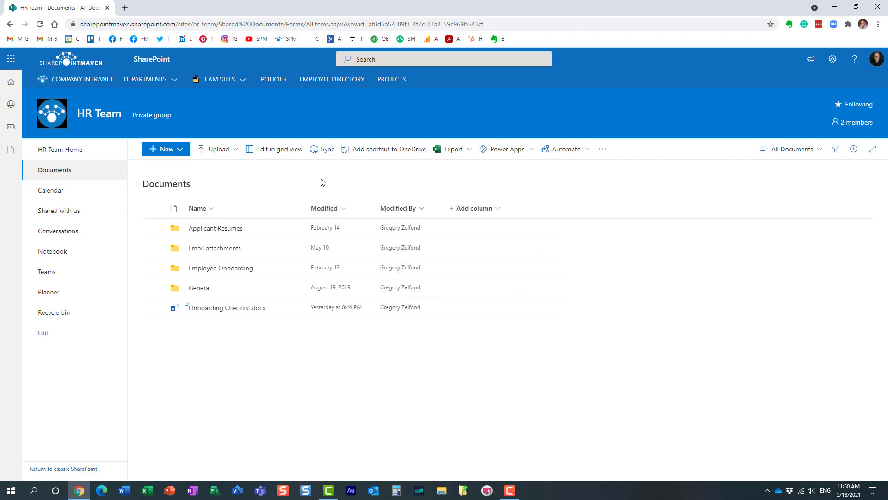
- Open Manage access for Applicant Resumes to review its direct access list, then close it
click(228, 234)
right_click(228, 234)
click(263, 272)
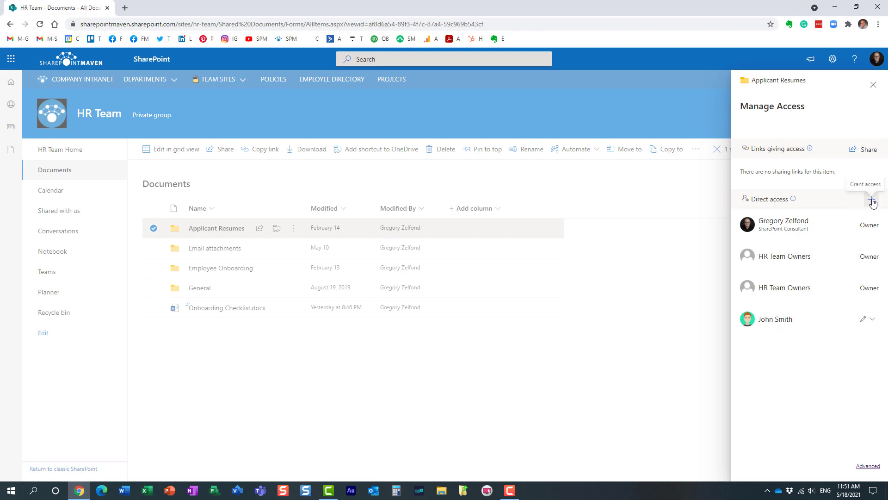
click(873, 84)
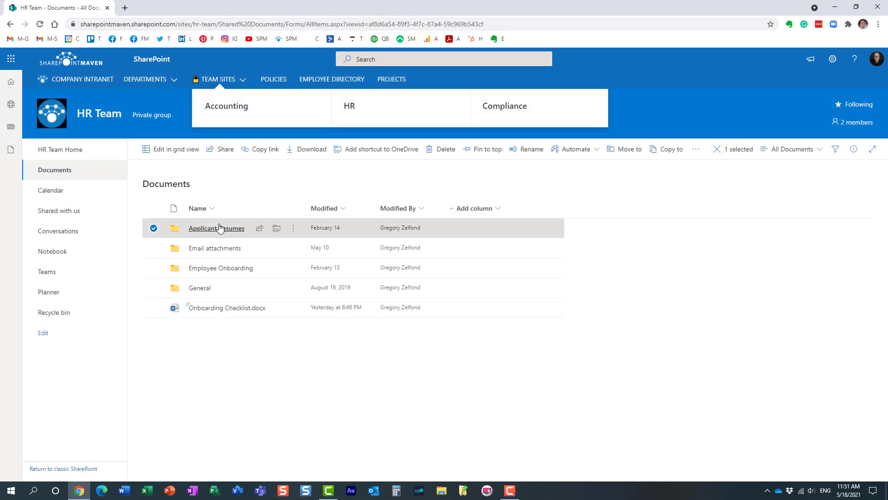
click(470, 183)
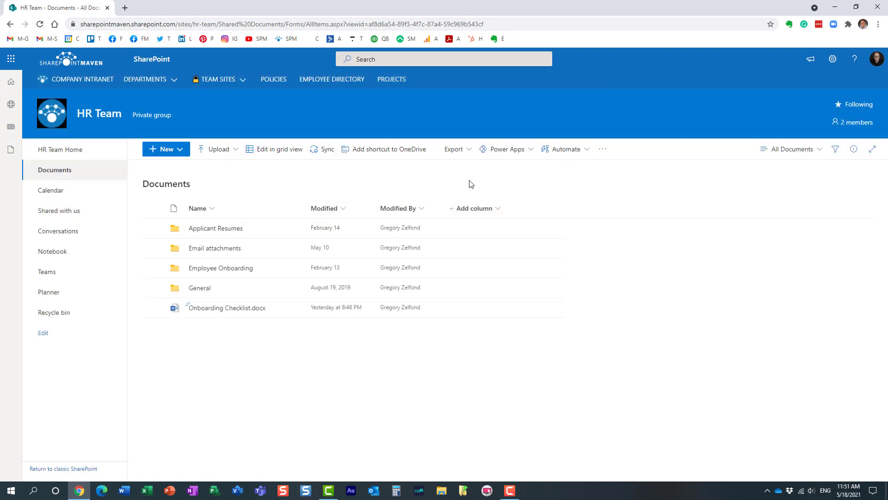
- Reopen Manage access for Applicant Resumes and bring up the Send link form
right_click(224, 228)
click(265, 266)
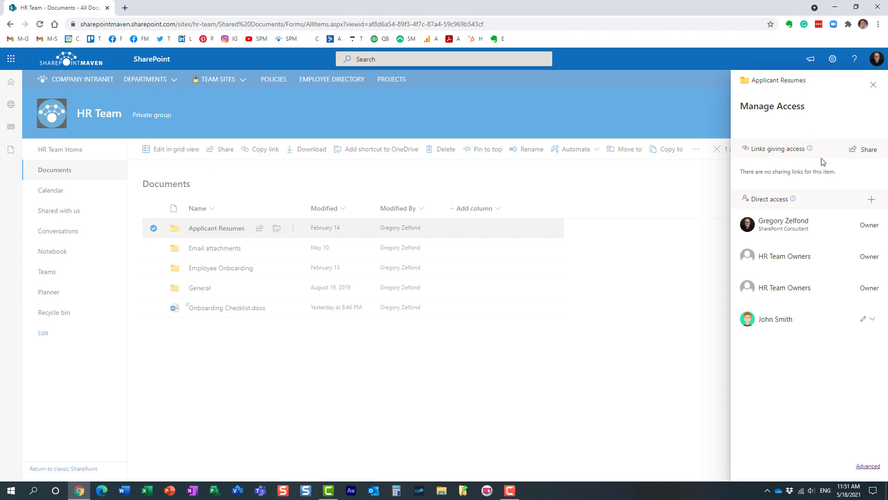
click(867, 152)
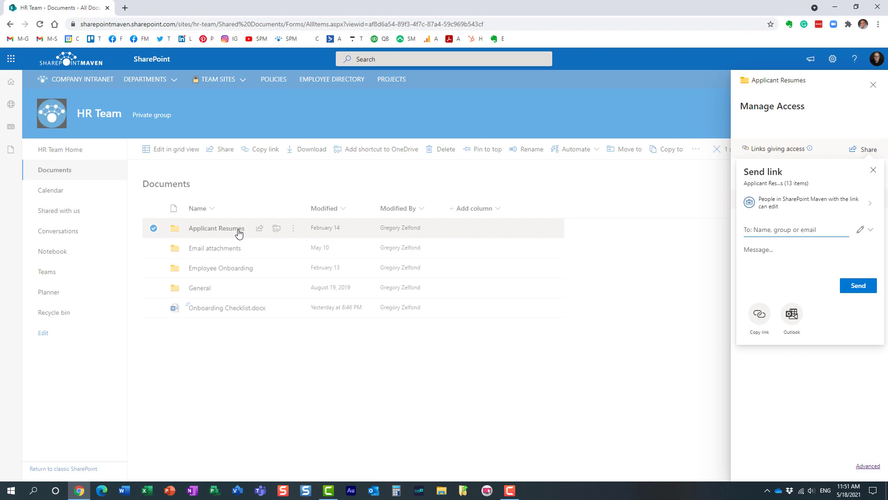
- Close the Send link form and access panel, then check the HR Team group's two members
click(873, 170)
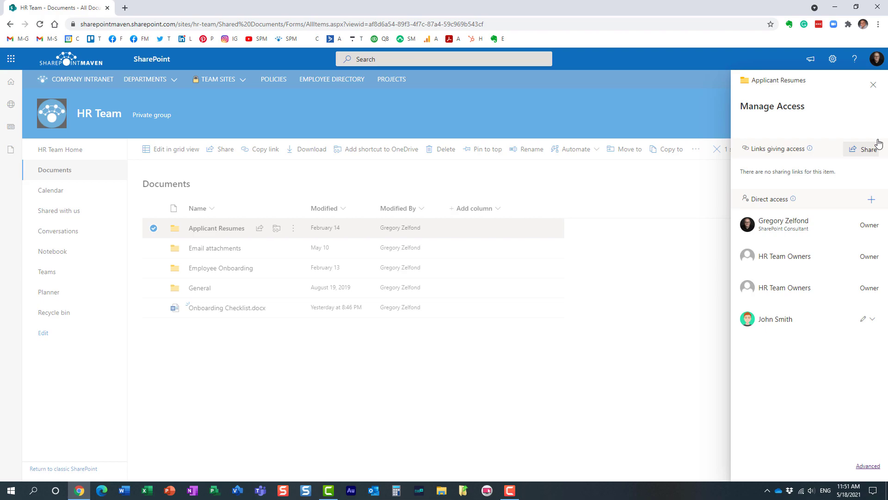
click(874, 85)
click(858, 123)
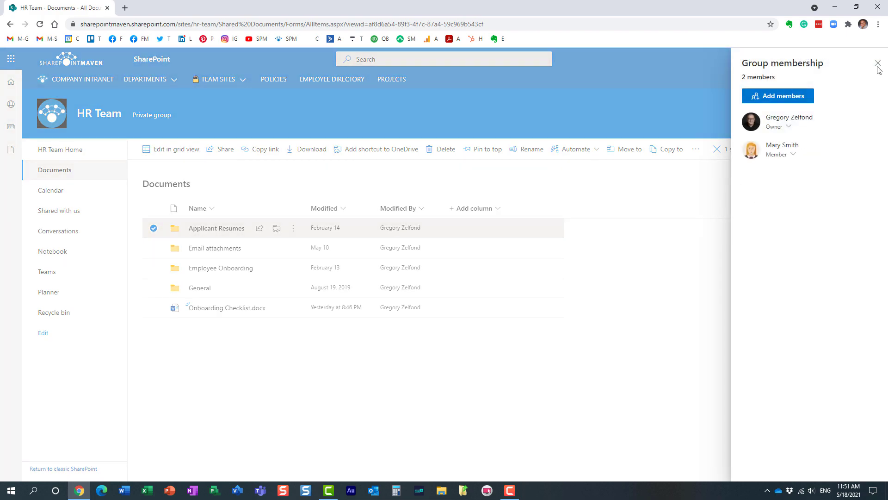
click(878, 65)
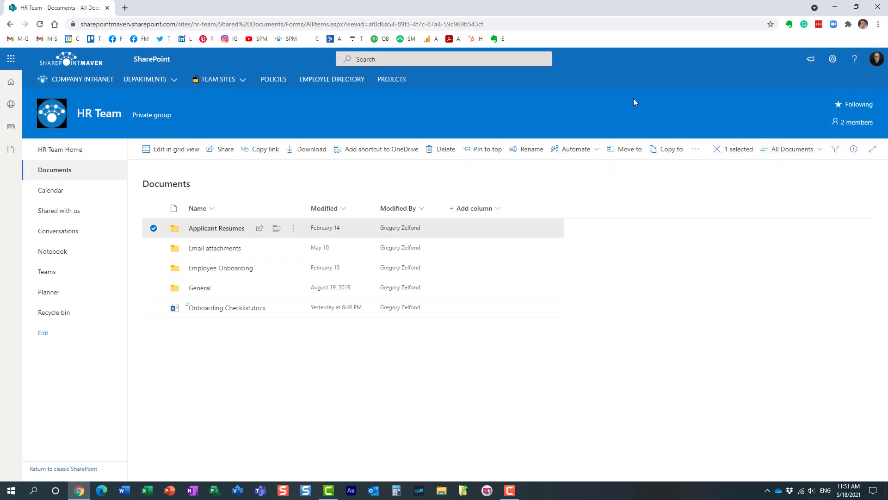